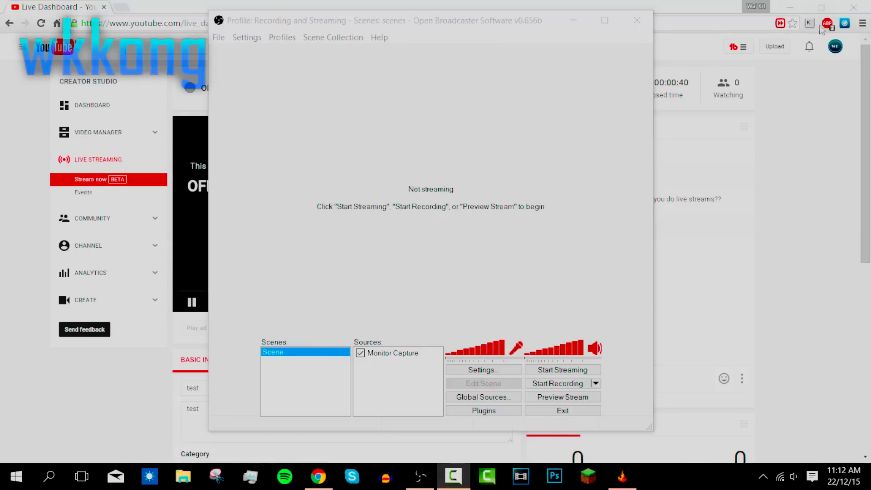
Bring the OBS window to the front over the YouTube dashboard
left_click(498, 142)
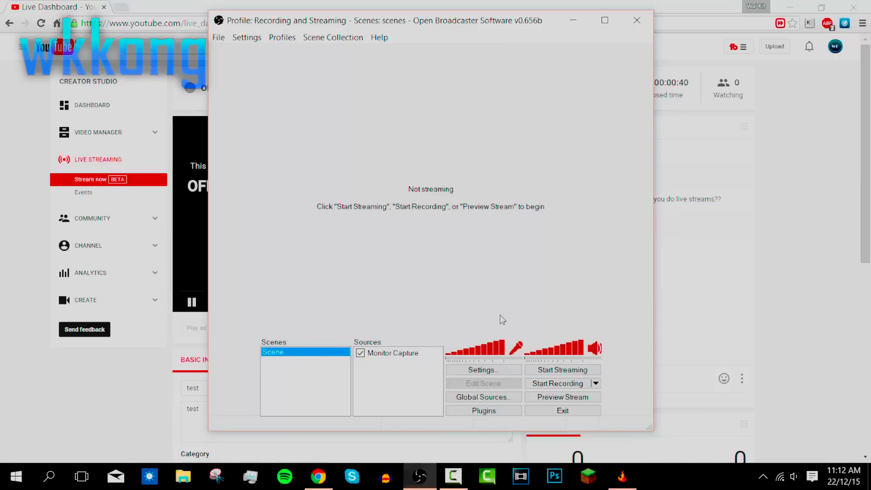
In OBS Broadcast Settings, set the mode back to Live Stream
left_click(484, 371)
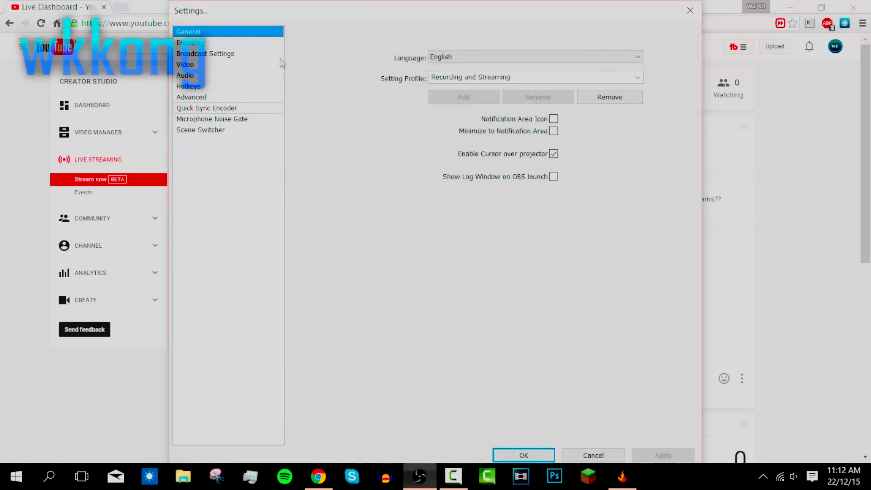
left_click(239, 42)
left_click(241, 33)
left_click(199, 55)
left_click(439, 45)
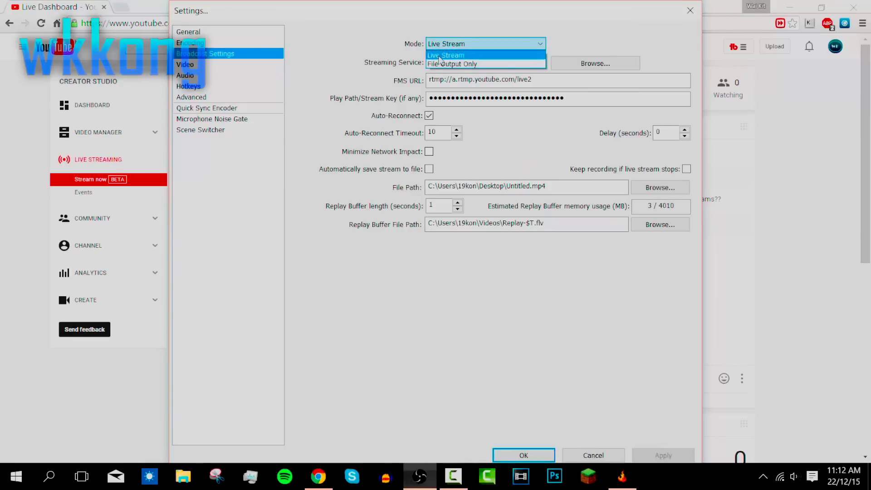
left_click(436, 68)
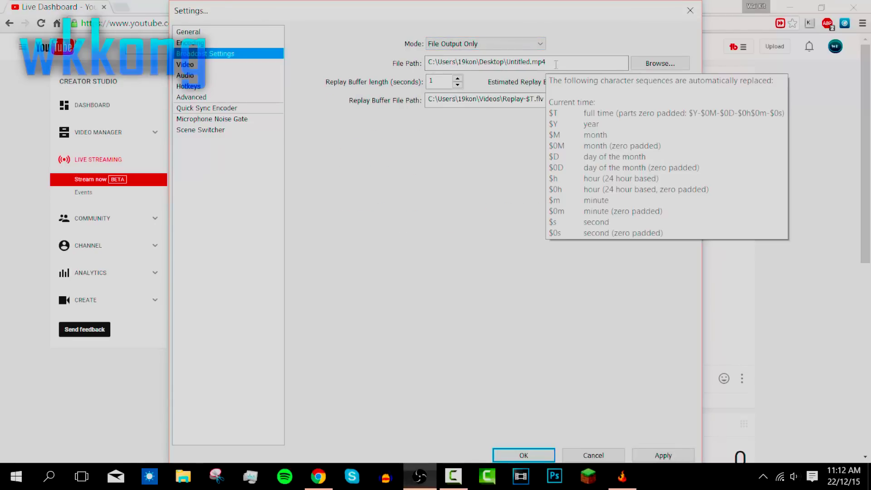
left_click(466, 45)
left_click(463, 55)
Clear the FMS URL and stream key, keep the Custom service, and return to the YouTube dashboard
left_click_drag(532, 79, 321, 72)
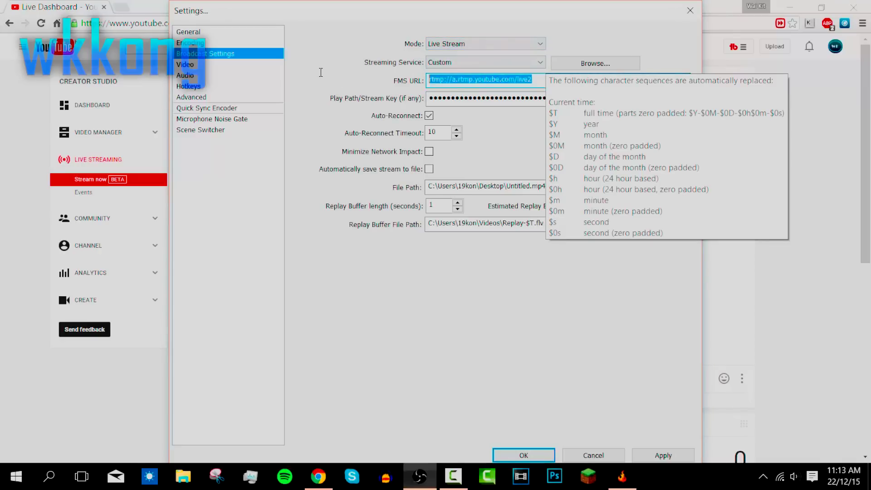
key("BackSpace")
left_click(473, 97)
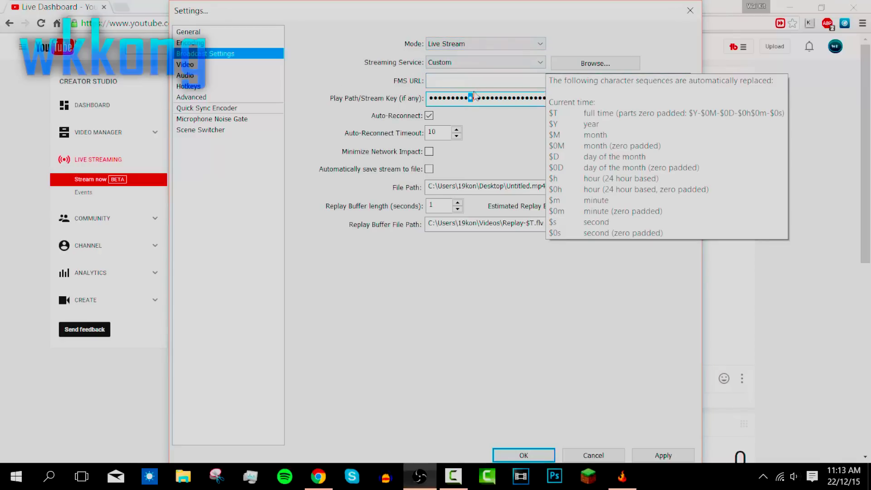
key("ctrl+a")
key("BackSpace")
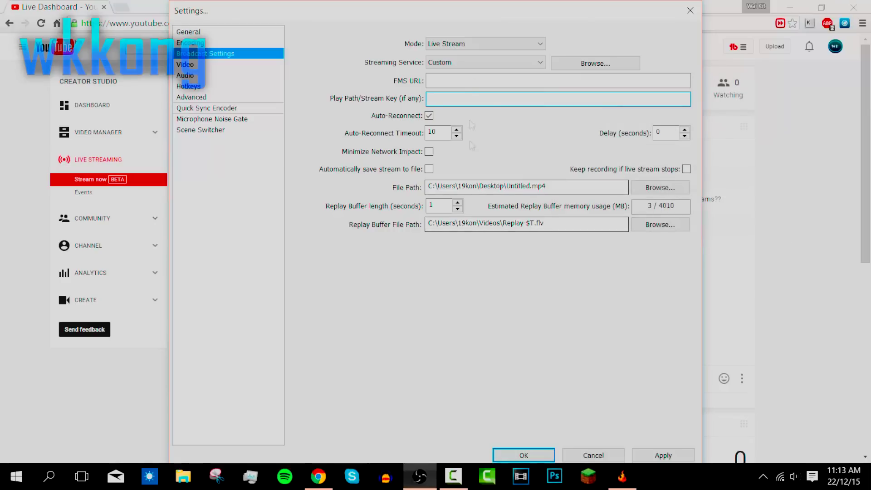
left_click(481, 63)
left_click(477, 68)
left_click(479, 64)
left_click(476, 74)
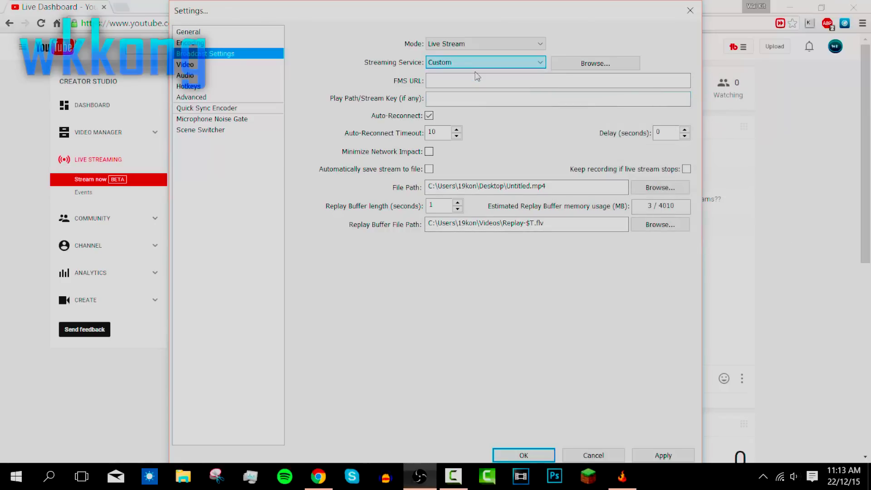
key("alt+Tab")
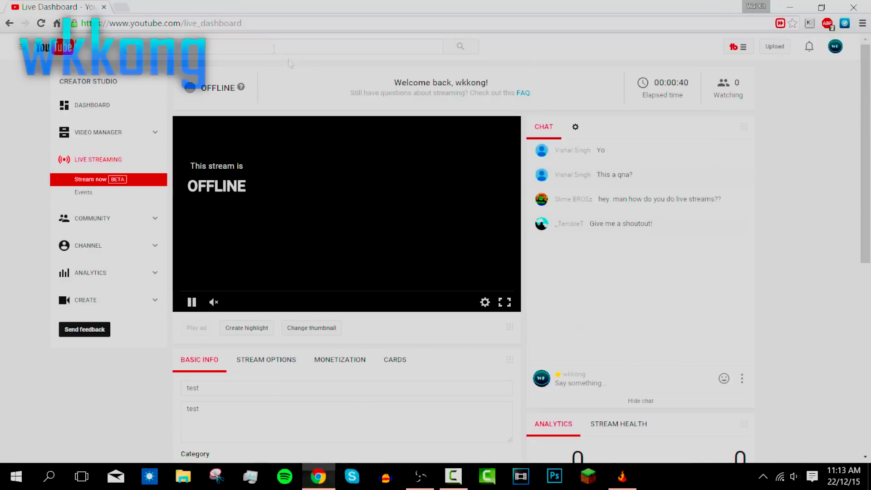
left_click(267, 26)
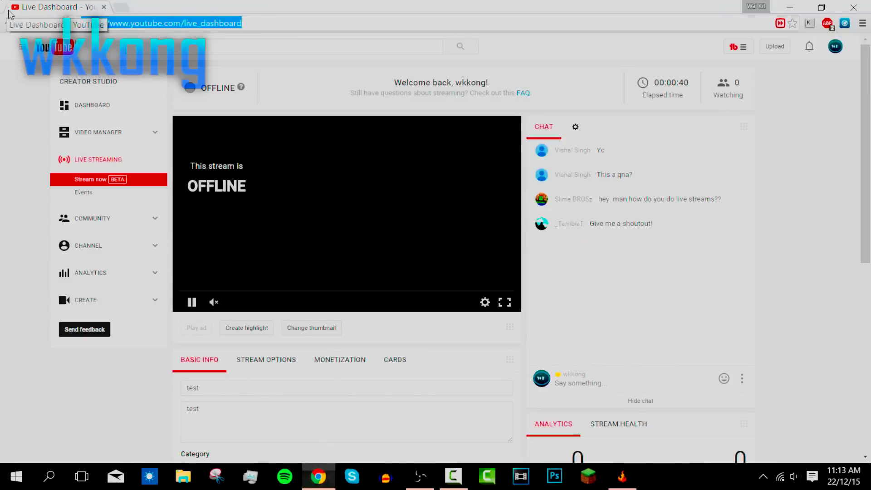
left_click(262, 26)
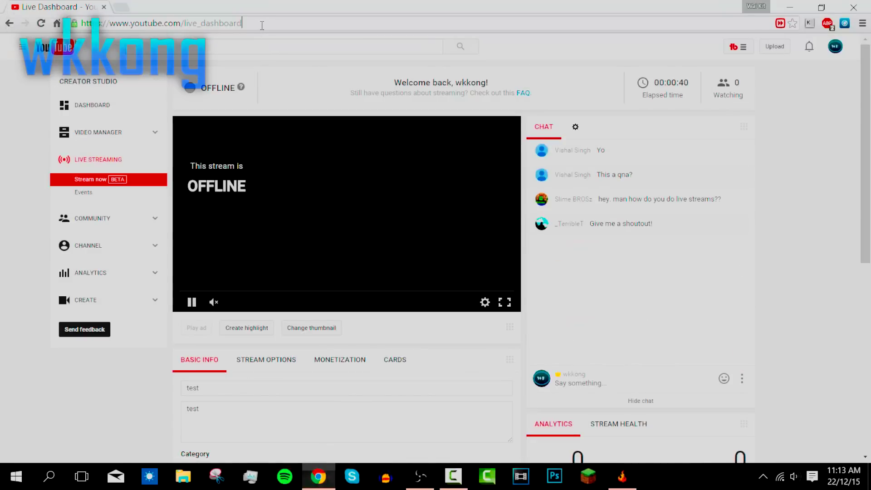
left_click_drag(242, 24, 67, 16)
left_click_drag(255, 23, 75, 6)
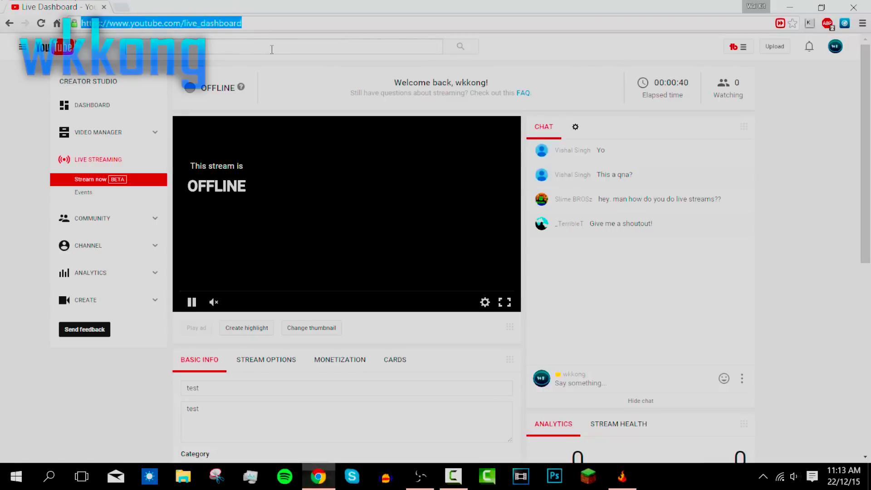
left_click(406, 25)
left_click_drag(406, 26, 55, 125)
left_click(15, 147)
scroll(15, 147, "down", 5)
scroll(16, 148, "up", 5)
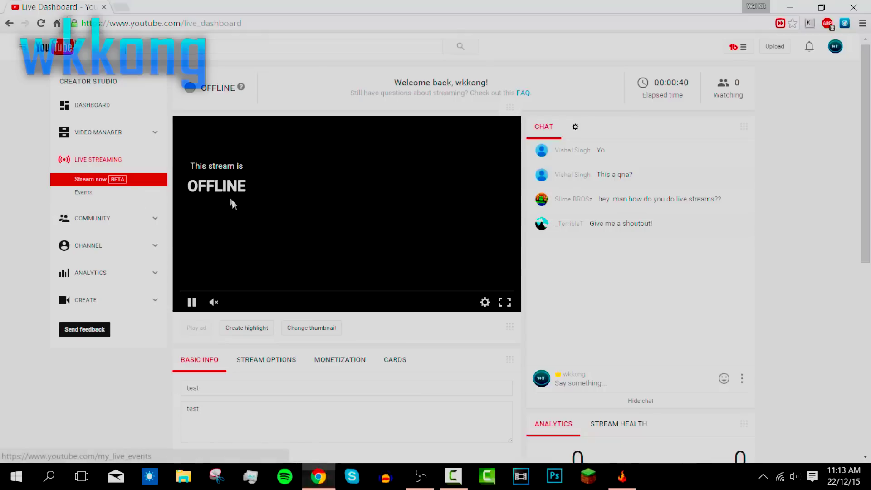
Check the test event in the Events list, then switch to the Go live now dashboard
left_click(142, 194)
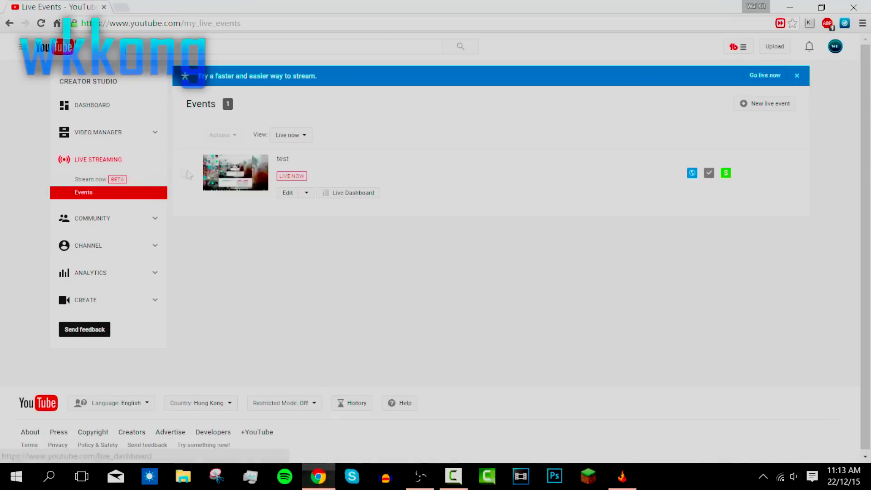
left_click(307, 192)
left_click(566, 255)
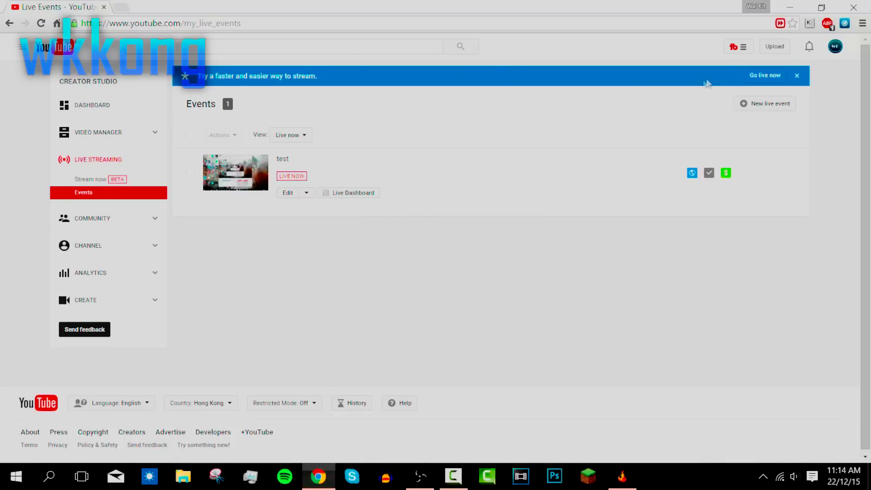
left_click(747, 76)
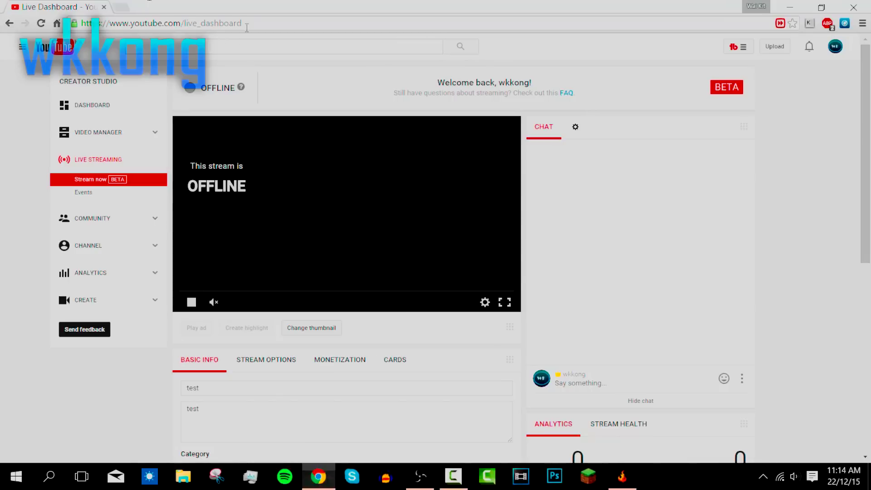
Scroll through the stream info and change the category from Gaming to Film & Animation
left_click_drag(242, 23, 206, 23)
left_click(25, 95)
scroll(376, 97, "down", 1)
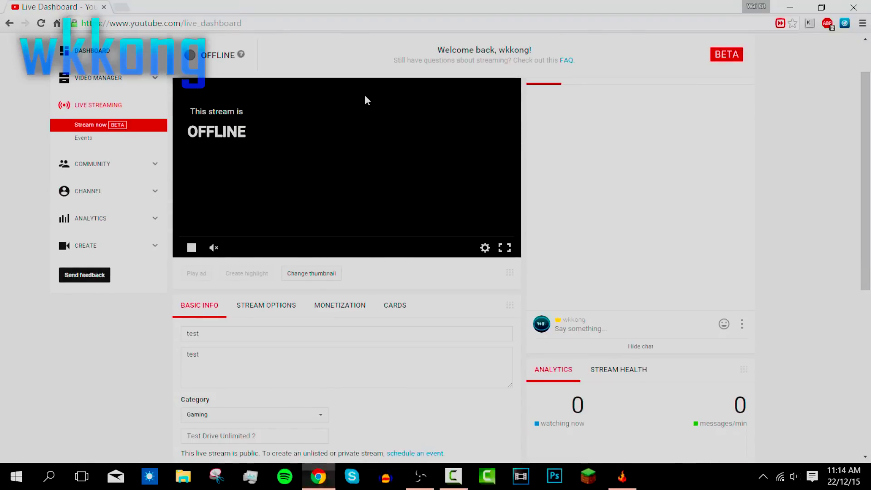
scroll(366, 97, "down", 2)
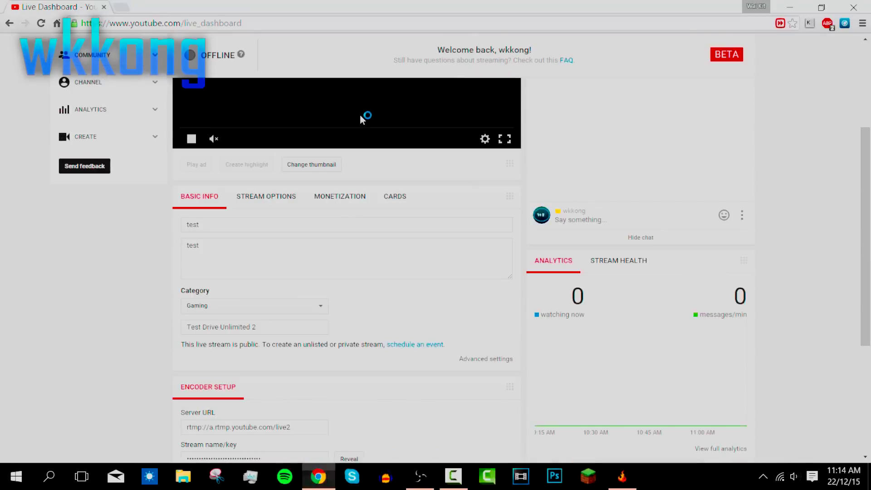
double_click(207, 231)
left_click(207, 231)
key("Tab")
left_click(298, 271)
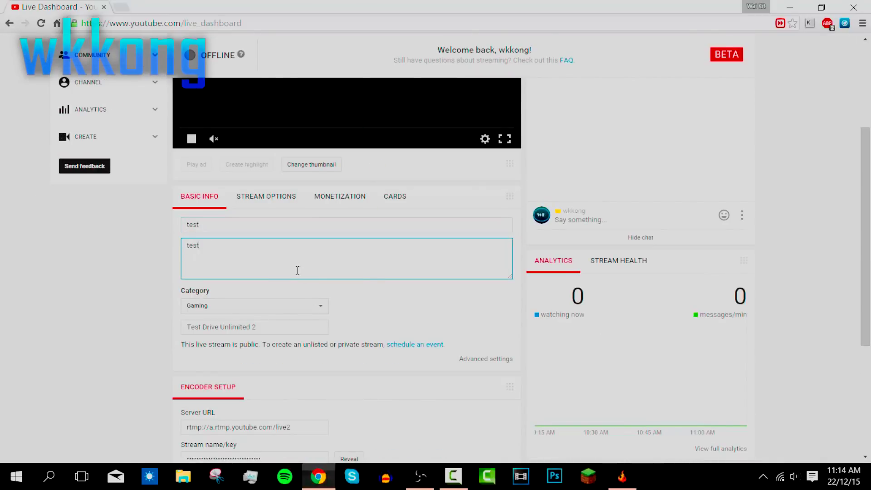
scroll(298, 271, "down", 1)
key("ctrl+a")
left_click_drag(274, 276, 216, 260)
left_click(217, 252)
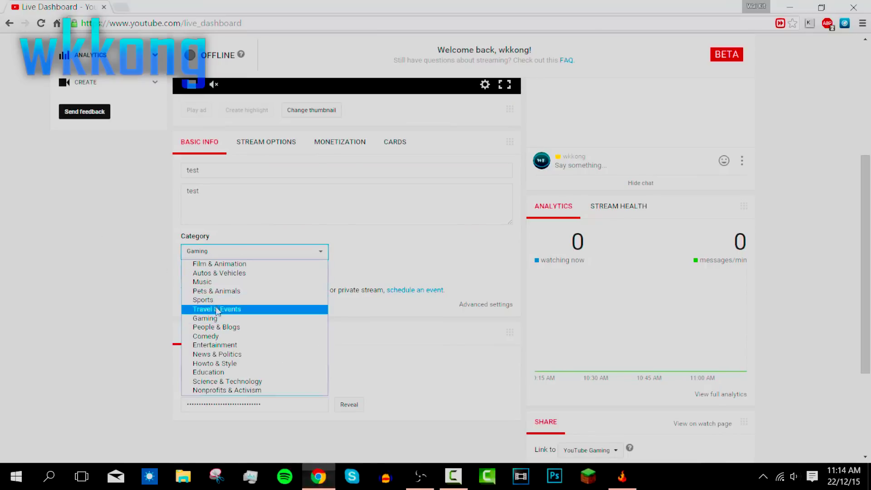
left_click(210, 264)
Select the Server URL and stream name/key fields on the dashboard
scroll(374, 308, "down", 1)
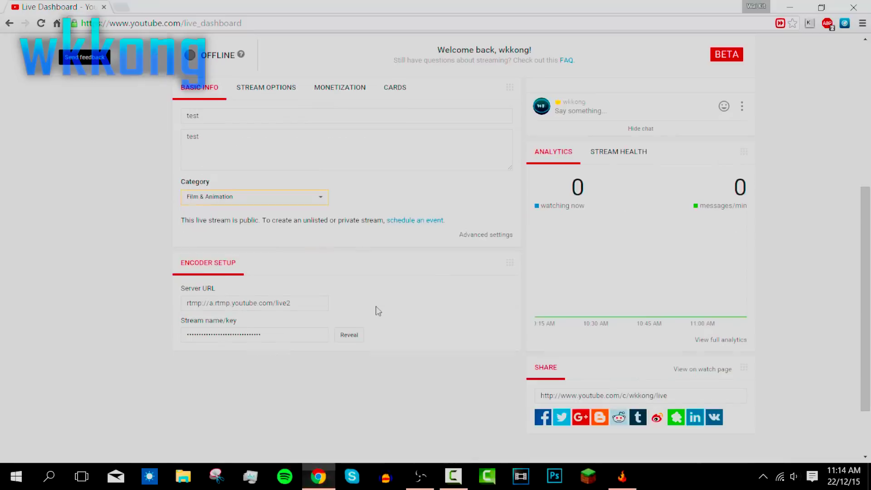
left_click(291, 307)
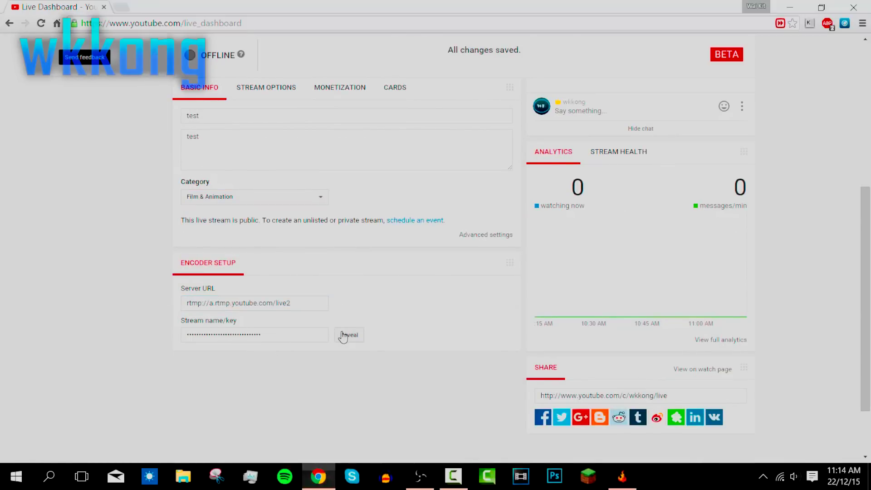
left_click(288, 335)
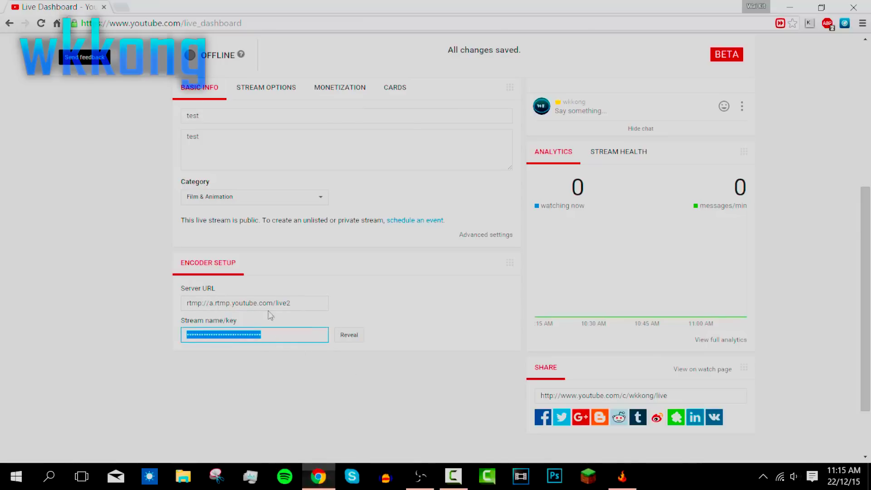
Paste the server URL rtmp://a.rtmp.youtube.com/live2 into OBS's FMS URL field
left_click(295, 307)
key("ctrl+c")
left_click(420, 477)
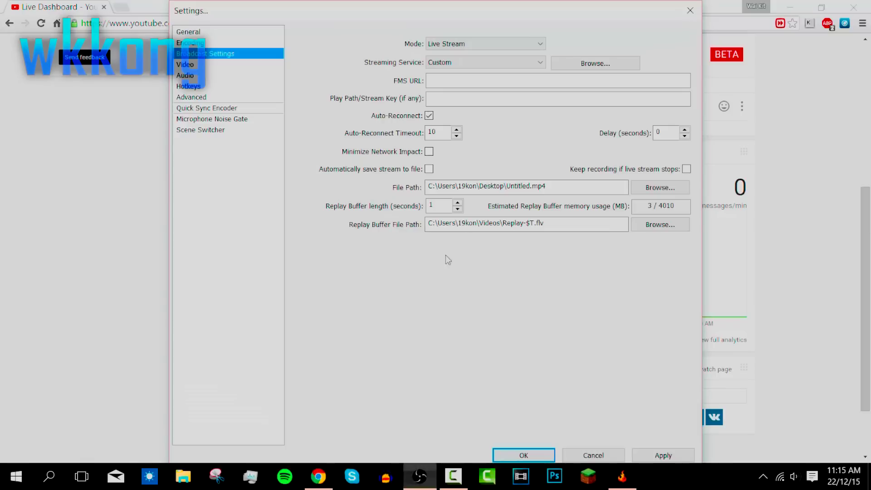
left_click(464, 81)
key("ctrl+v")
Paste the dashboard's stream key into OBS's Play Path/Stream Key field and return to the dashboard
left_click(319, 476)
left_click(273, 341)
left_click(420, 477)
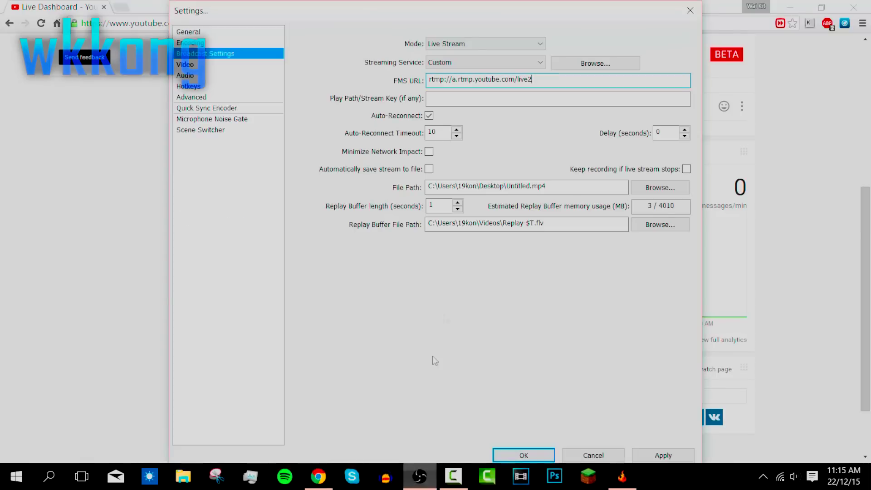
left_click(448, 98)
key("ctrl+v")
left_click(54, 215)
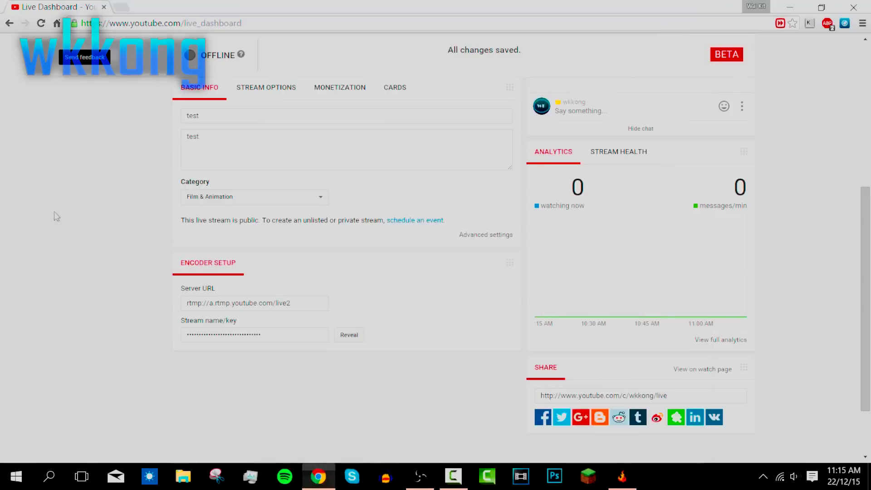
mouse_move(432, 481)
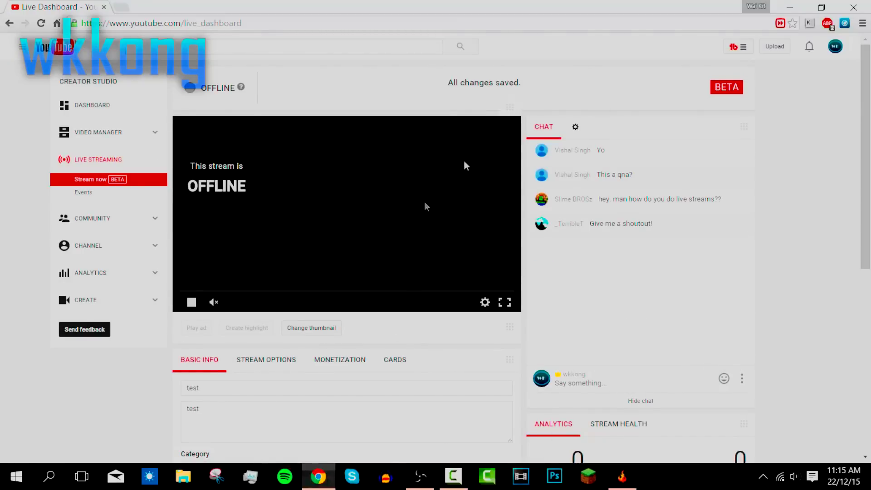
scroll(795, 186, "down", 8)
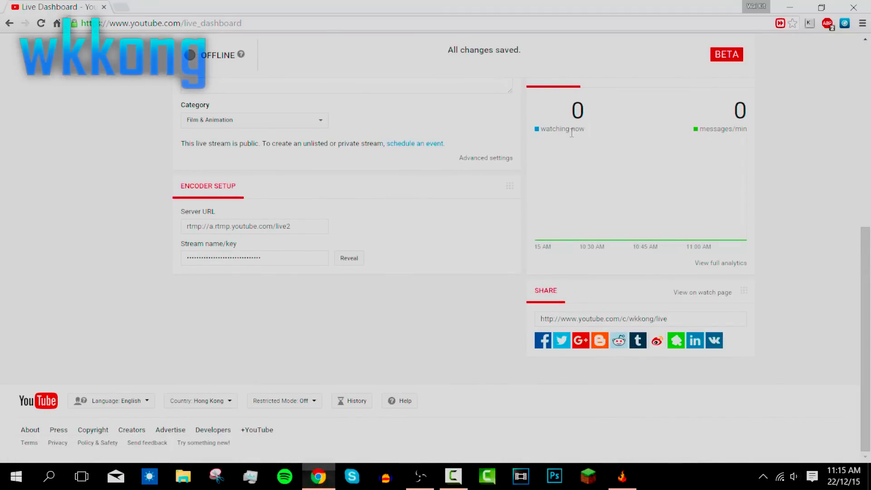
scroll(572, 132, "up", 8)
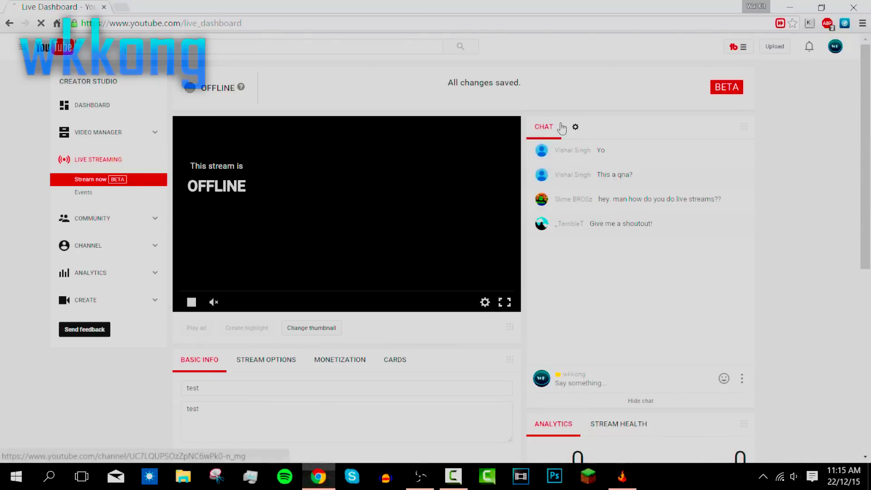
scroll(291, 206, "down", 8)
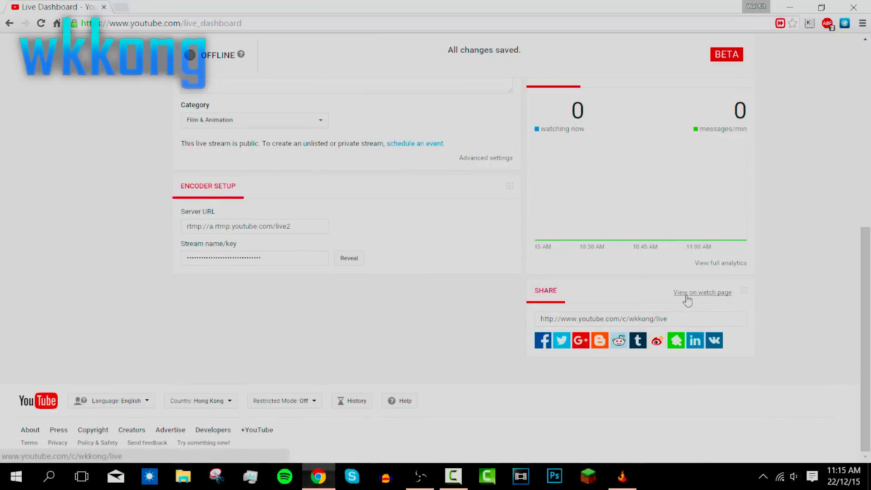
left_click(683, 320)
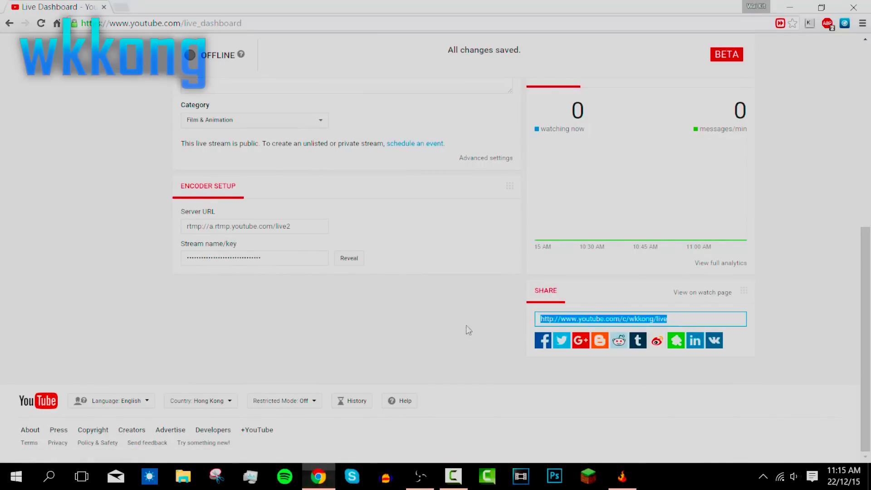
left_click(288, 125)
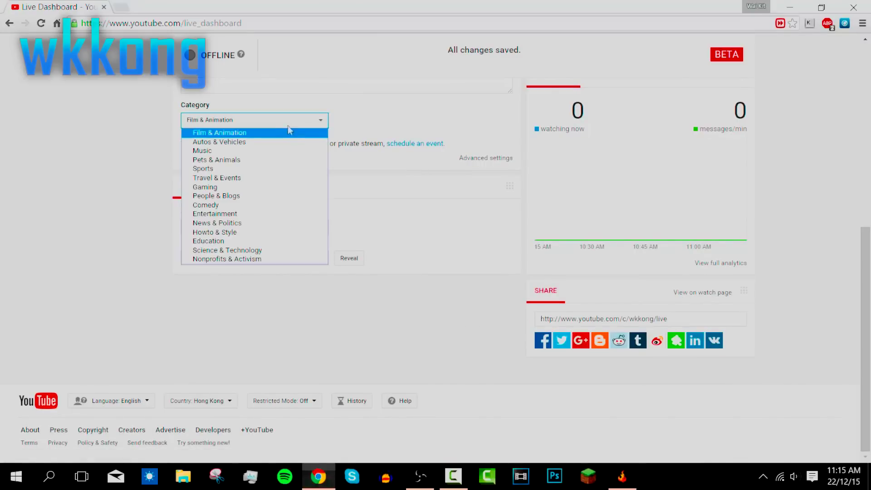
left_click(290, 187)
left_click(613, 325)
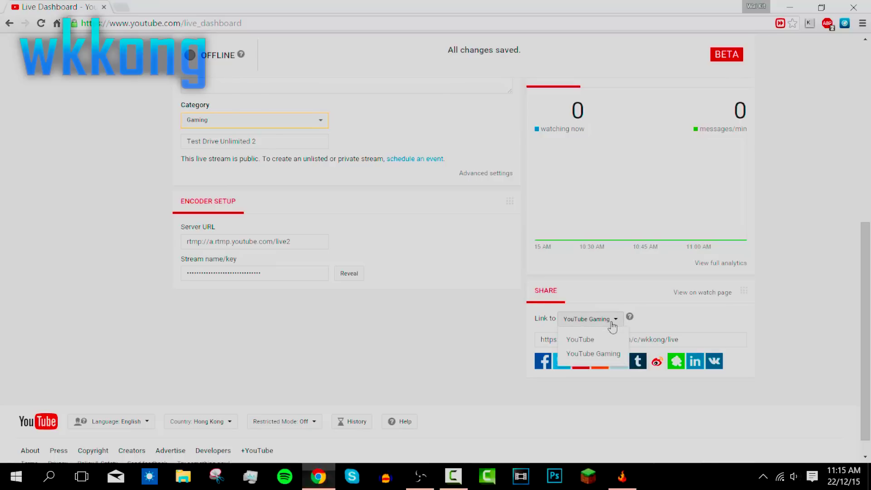
left_click(605, 325)
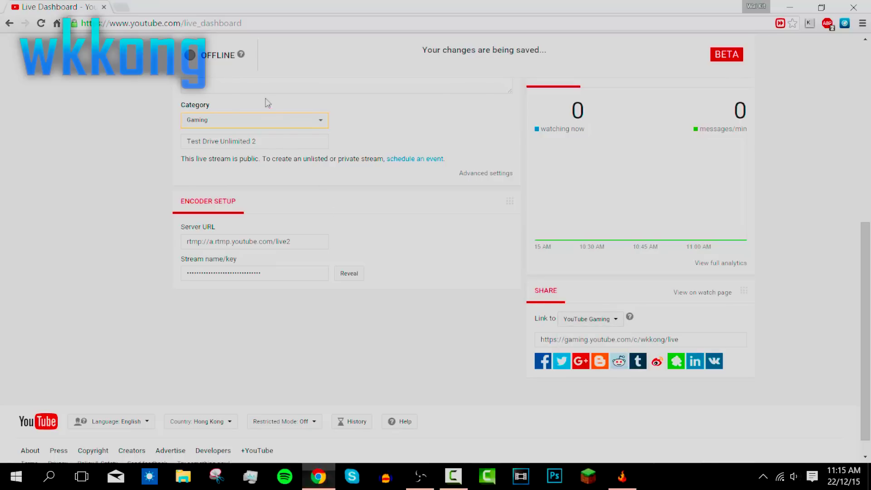
left_click(266, 127)
left_click(218, 129)
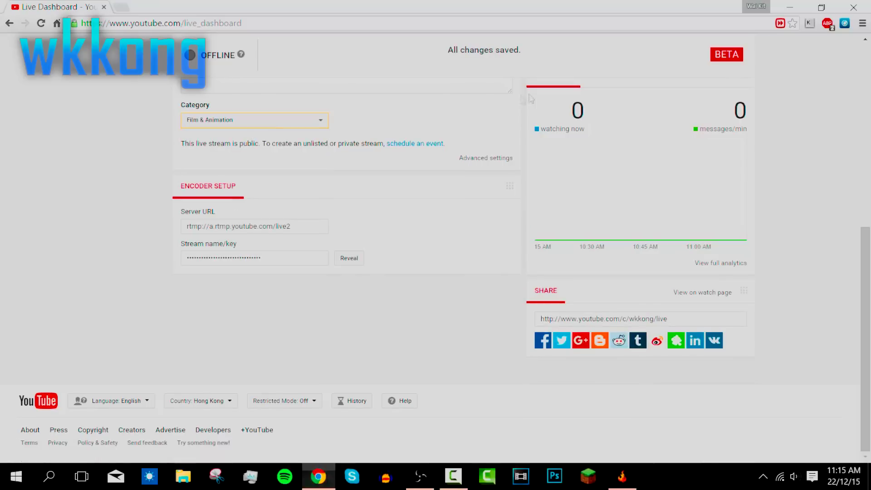
scroll(454, 136, "up", 8)
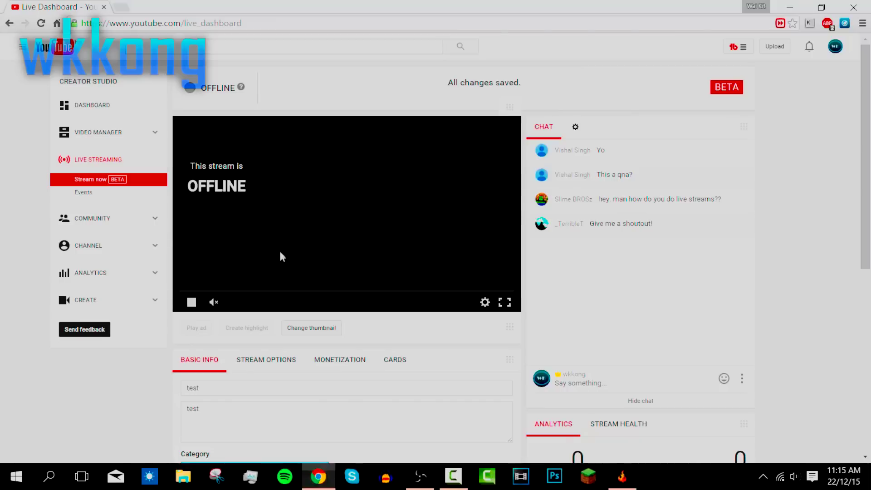
Apply the OBS settings and start streaming, then dismiss the invalid stream key error
left_click(419, 478)
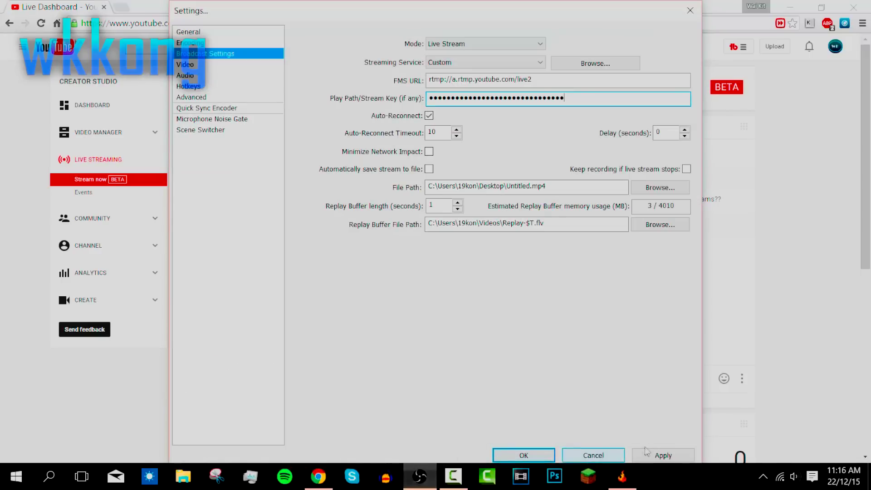
left_click(654, 455)
left_click(545, 455)
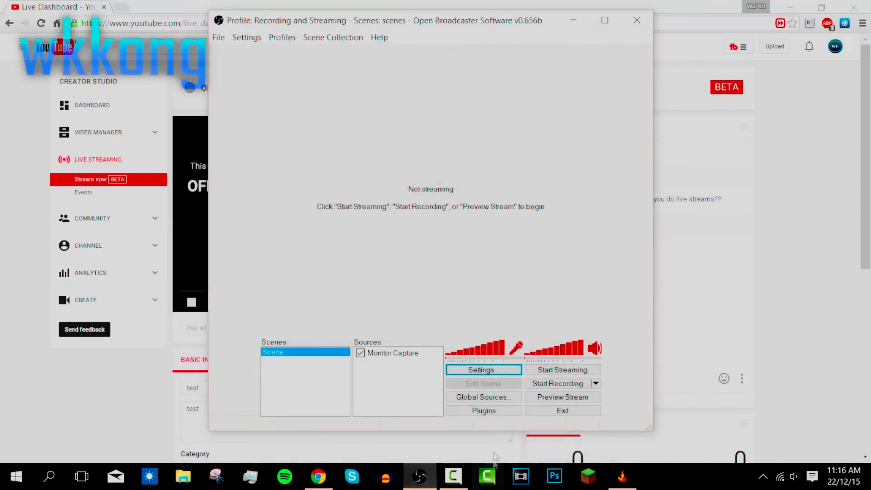
left_click(553, 371)
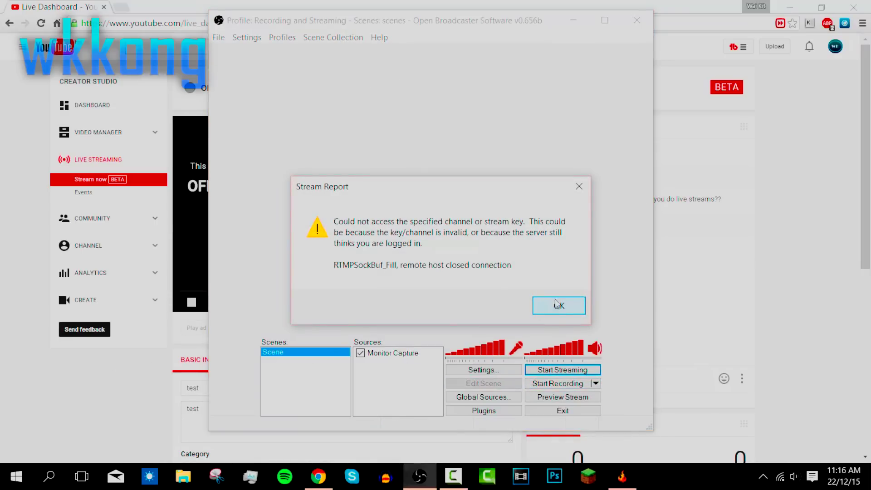
left_click(558, 310)
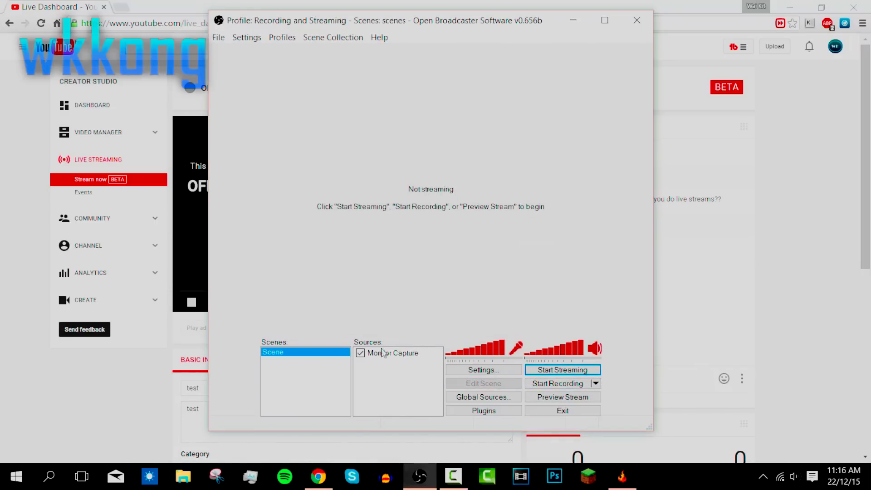
Reset the stream key on the YouTube Live Dashboard
left_click(147, 387)
scroll(295, 322, "down", 7)
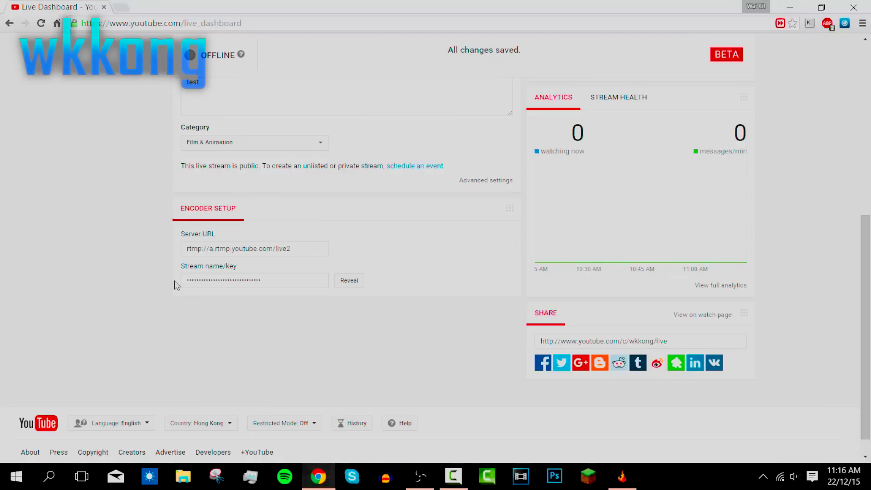
left_click(420, 477)
Paste the new key into OBS's Play Path/Stream Key, apply, and start streaming
left_click(476, 369)
left_click(228, 73)
left_click(221, 55)
double_click(500, 98)
key("ctrl+v")
left_click(662, 456)
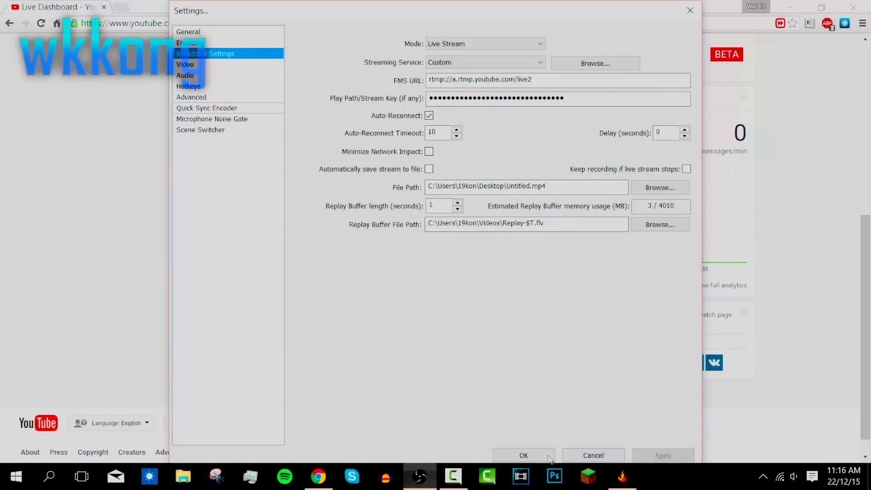
left_click(550, 457)
left_click(563, 370)
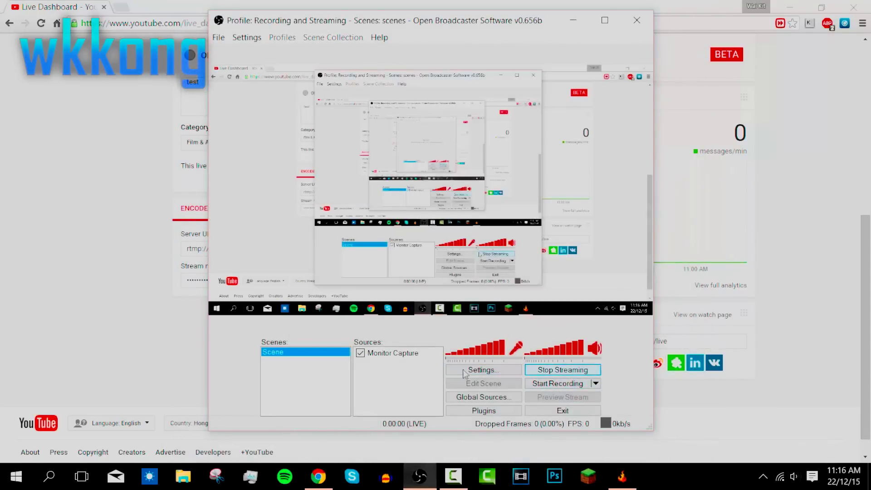
Leave OBS streaming and return to the Live Dashboard showing STARTING
scroll(195, 337, "up", 8)
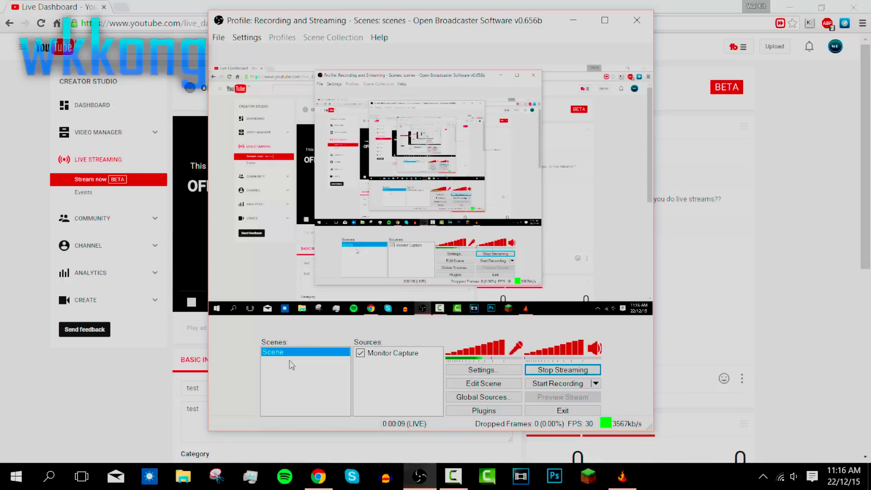
left_click(115, 286)
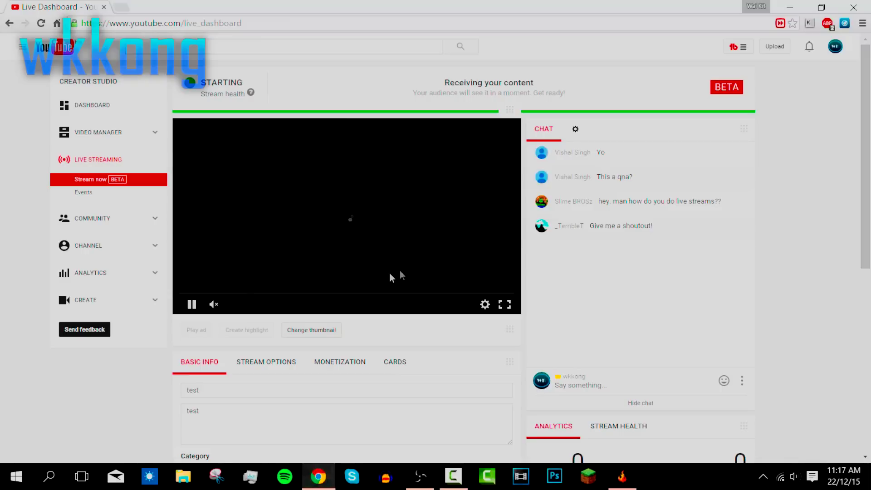
Unmute the dashboard preview and set its quality to 720p
left_click(214, 304)
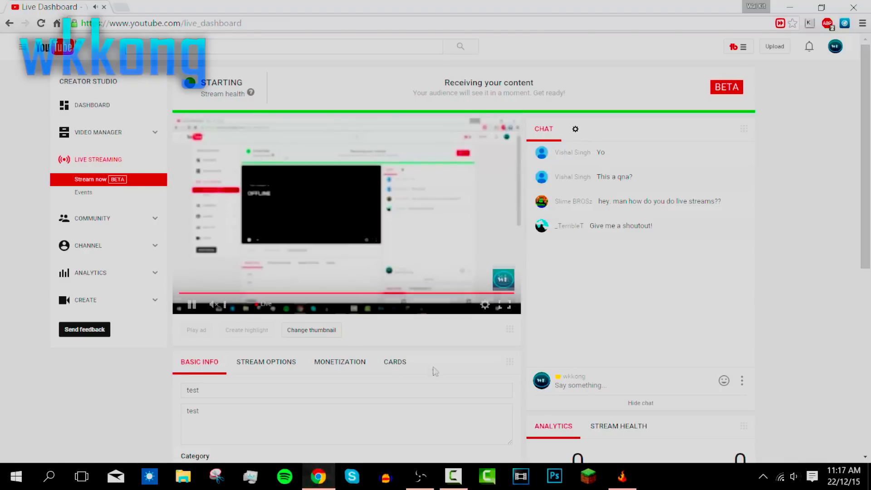
left_click(485, 304)
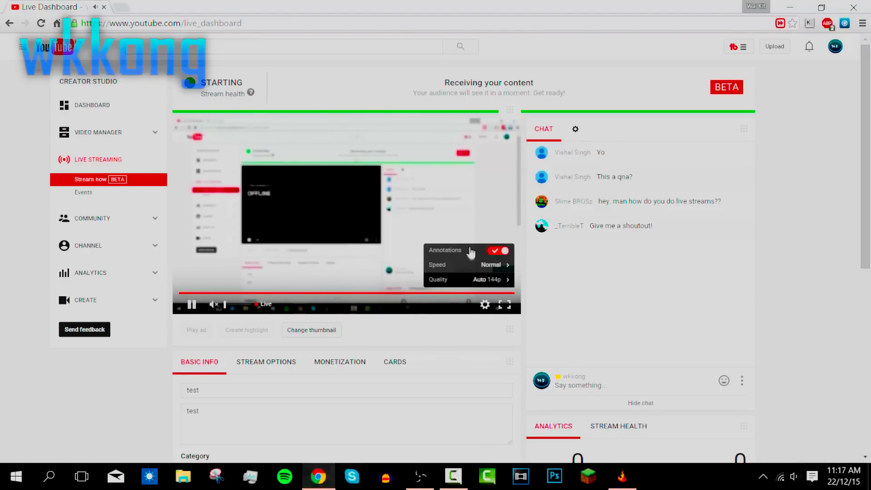
left_click(473, 280)
left_click(489, 210)
Open 'View on watch page' in a new tab and switch to it
scroll(489, 210, "down", 8)
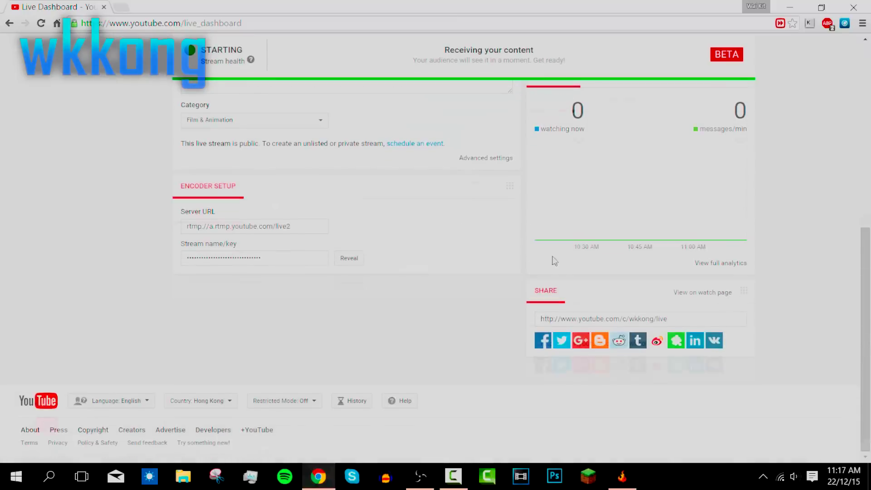
middle_click(727, 295)
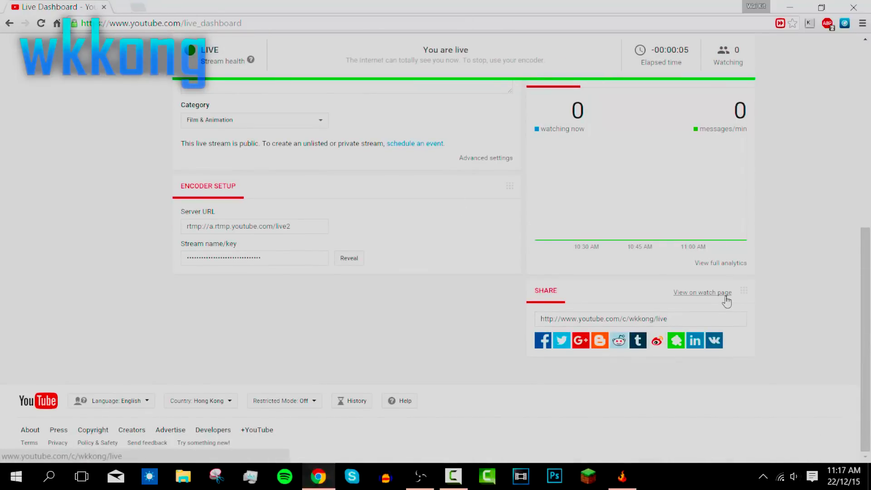
left_click(181, 7)
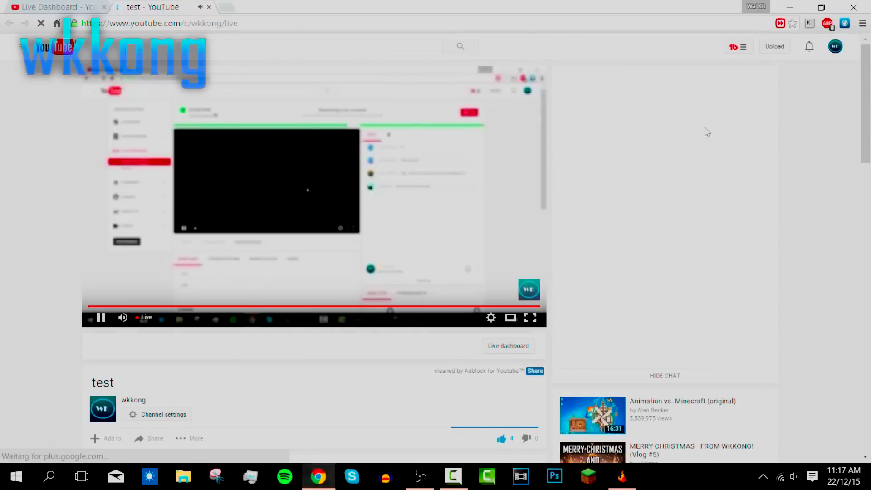
Reload the watch page for 'test', mute the player, and resume playback
key("ctrl+1")
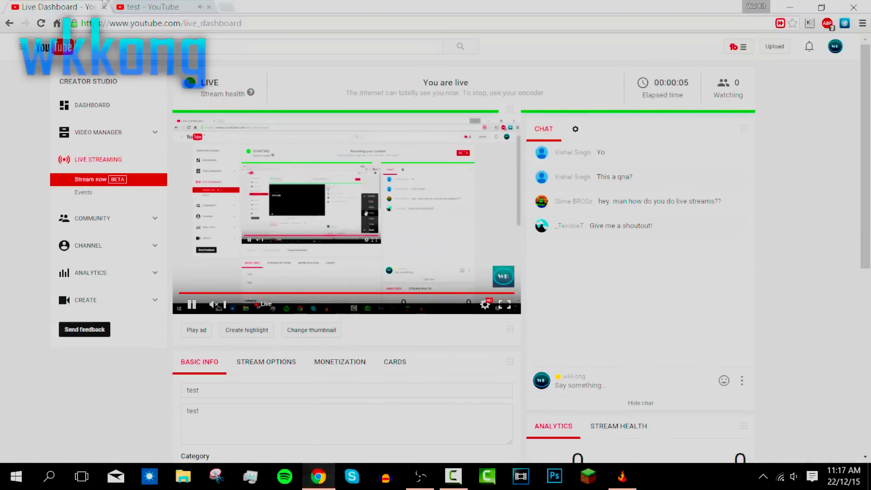
key("ctrl+2")
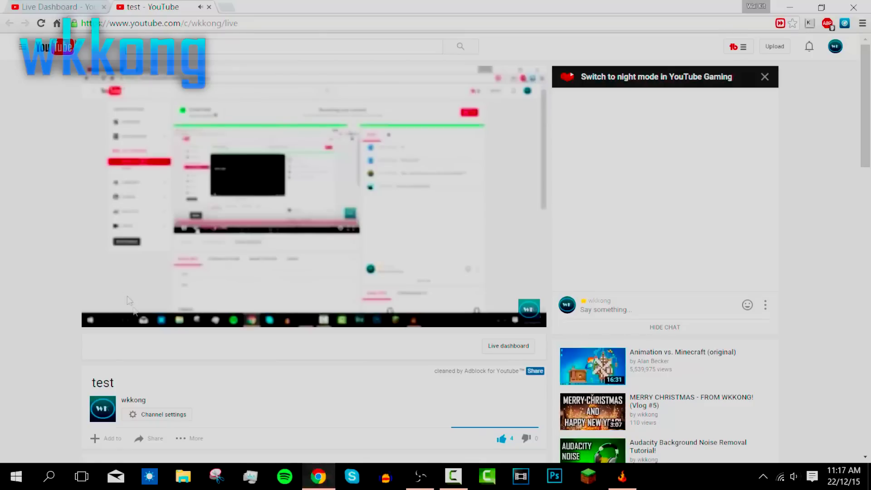
key("F5")
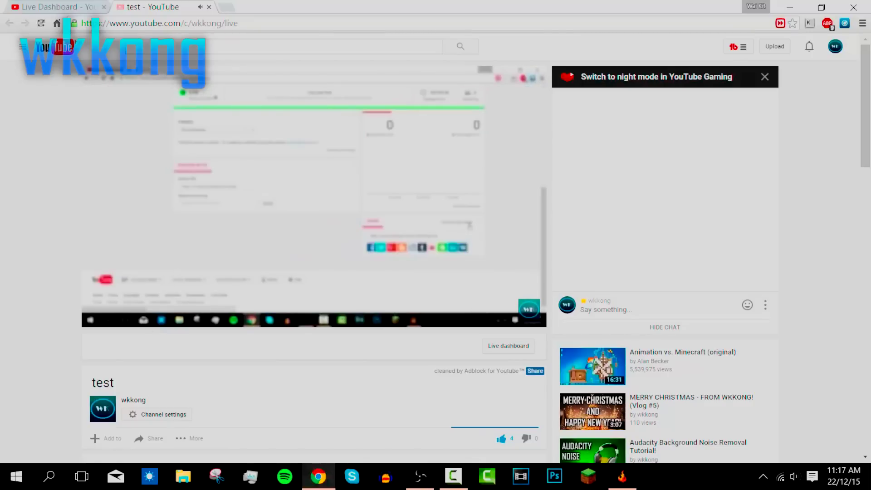
key("ctrl+1")
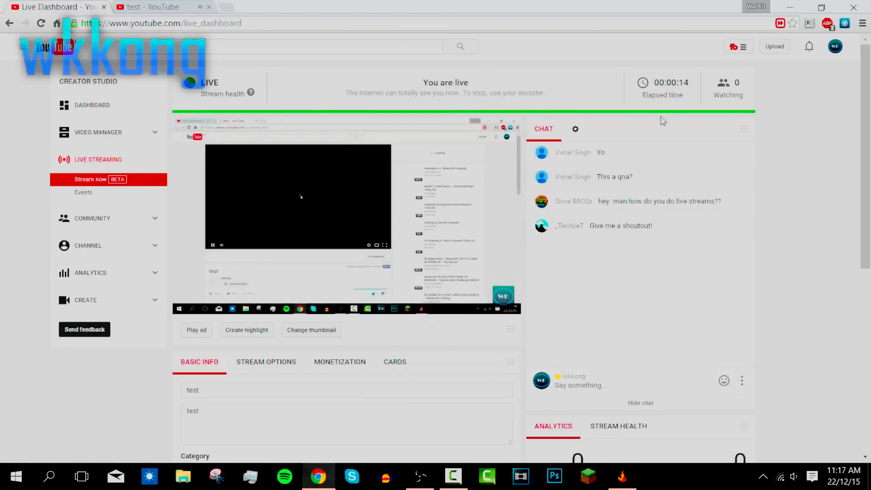
left_click(177, 5)
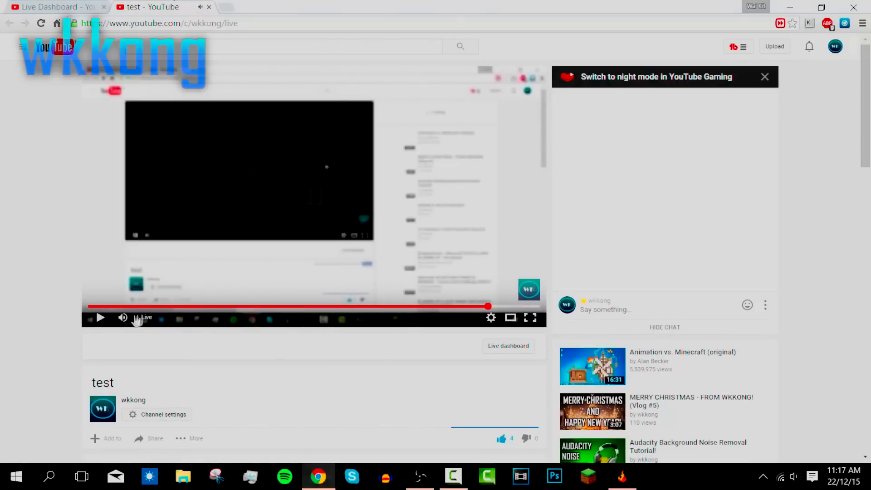
left_click(123, 317)
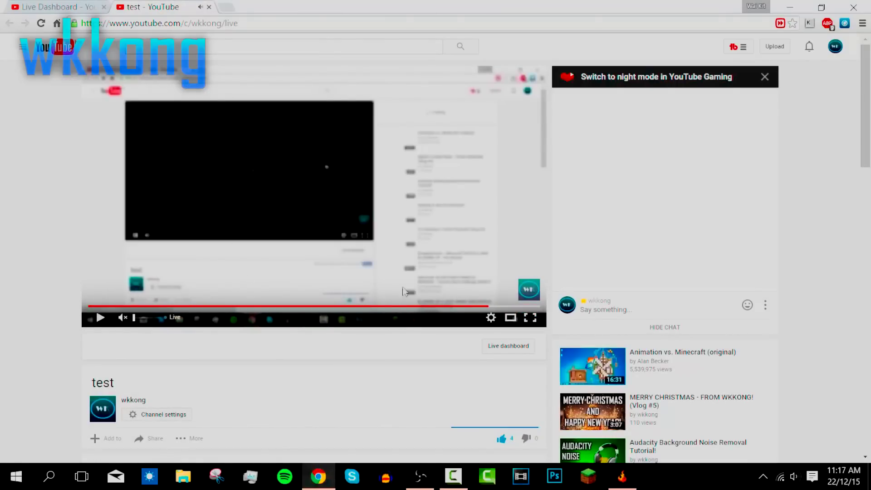
left_click(498, 291)
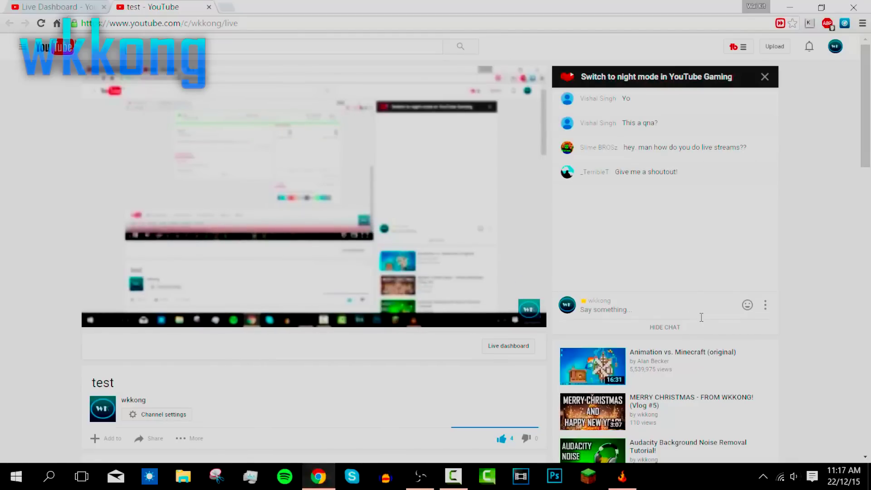
Post the message 'test stream' in the live chat
left_click(686, 308)
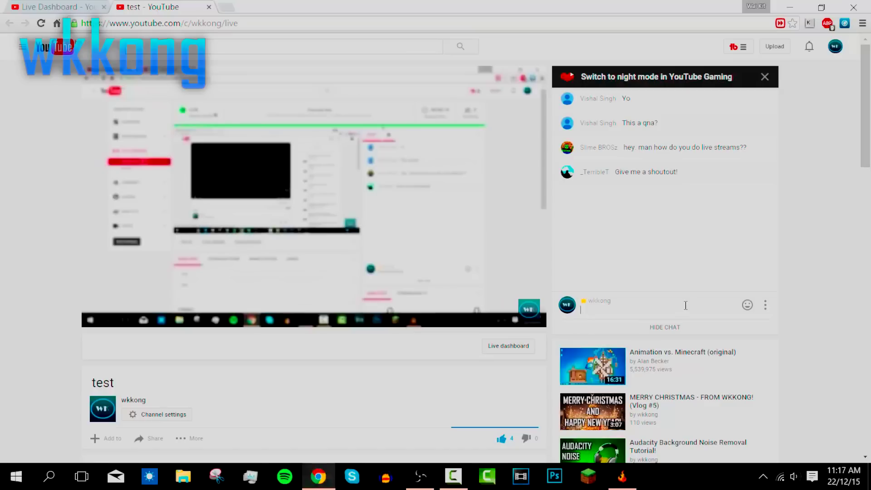
type("test st")
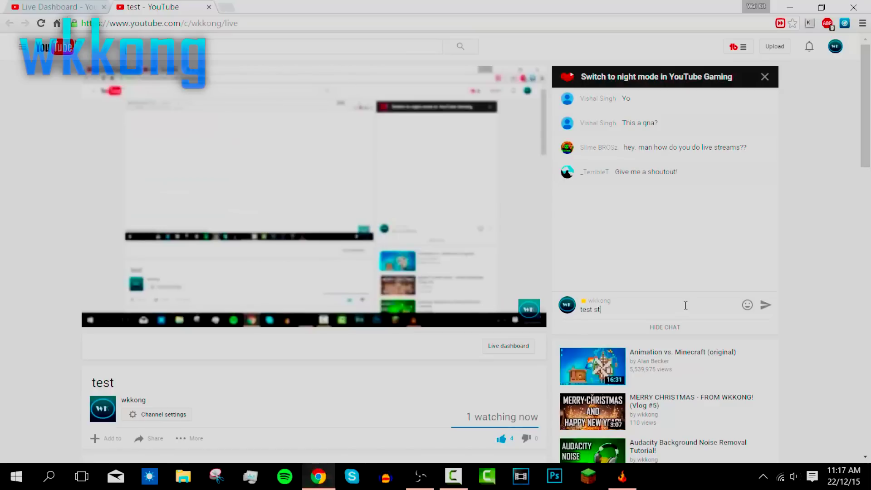
type("ream")
key("Return")
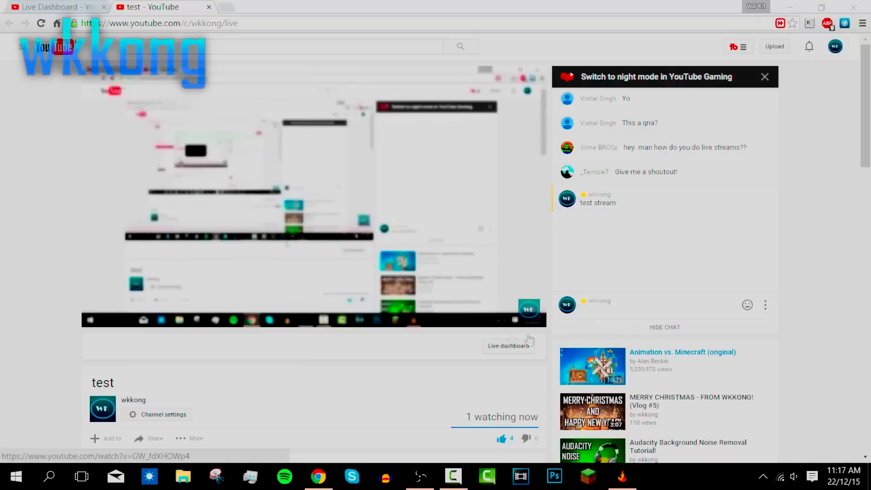
Set the player quality to 720p and watch the stream full screen
left_click(491, 317)
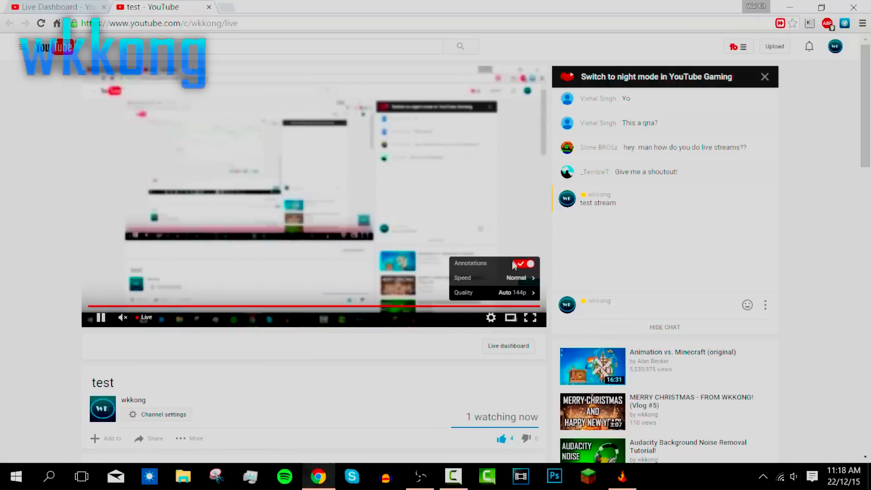
left_click(515, 292)
left_click(521, 222)
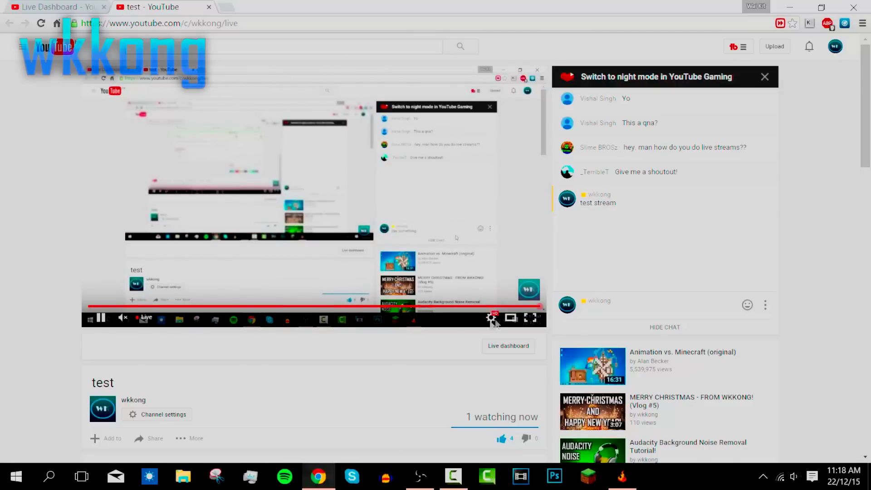
left_click(534, 319)
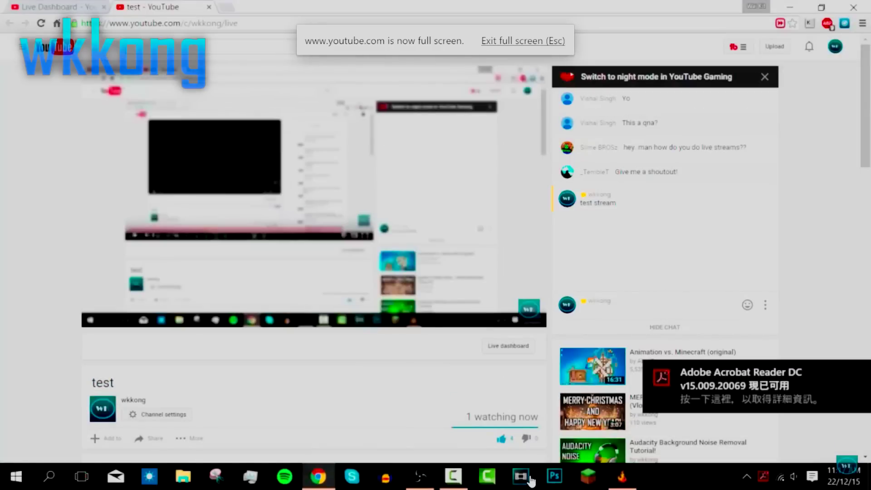
Dismiss the Acrobat update notice, reapply 720p quality and seek forward to the live point
left_click(858, 373)
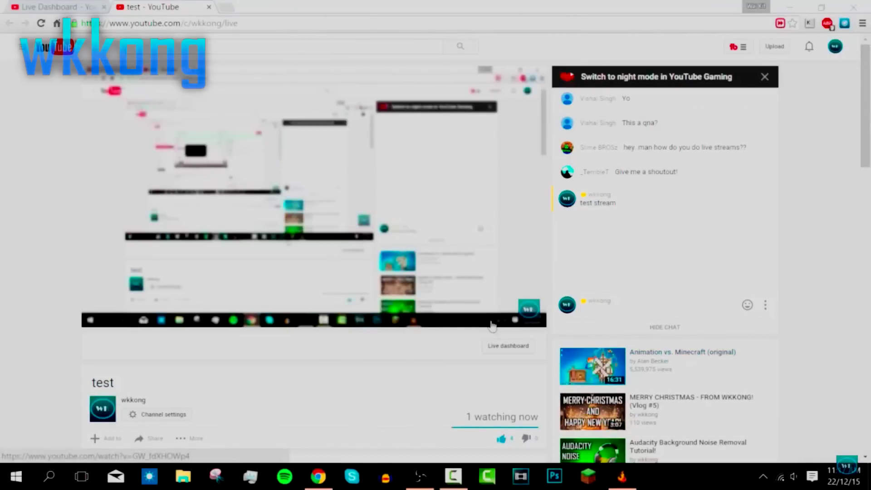
left_click(491, 317)
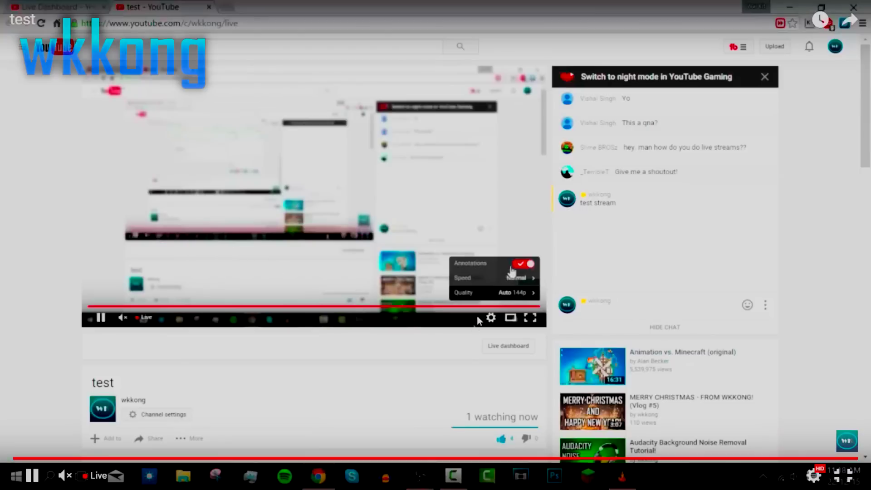
left_click(517, 291)
left_click(522, 223)
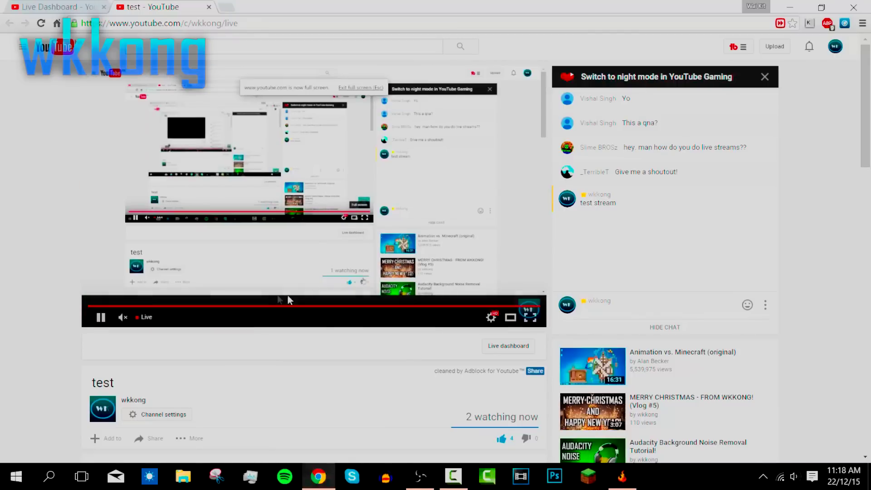
left_click_drag(210, 308, 548, 321)
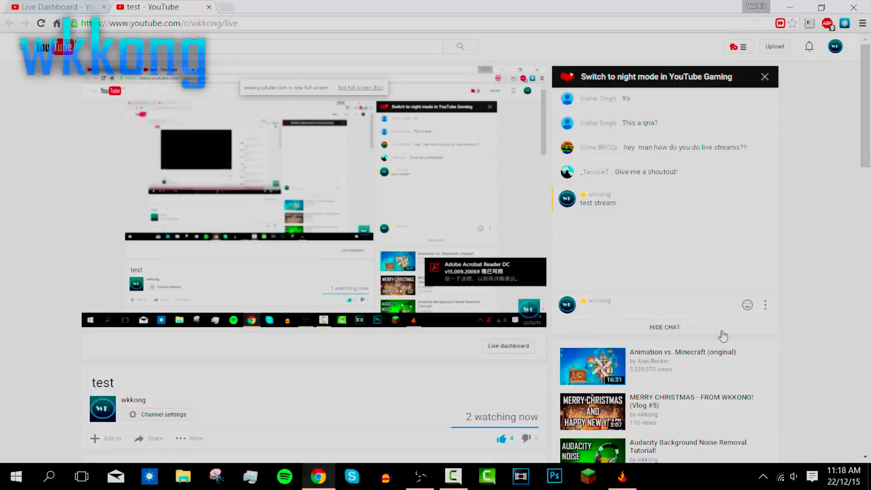
Return to the Live Dashboard, which shows the stream is live
left_click(80, 5)
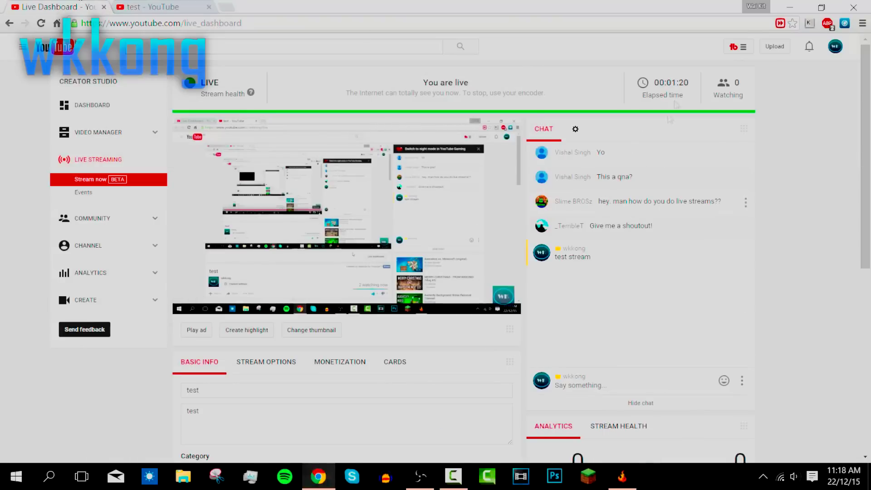
scroll(705, 289, "down", 5)
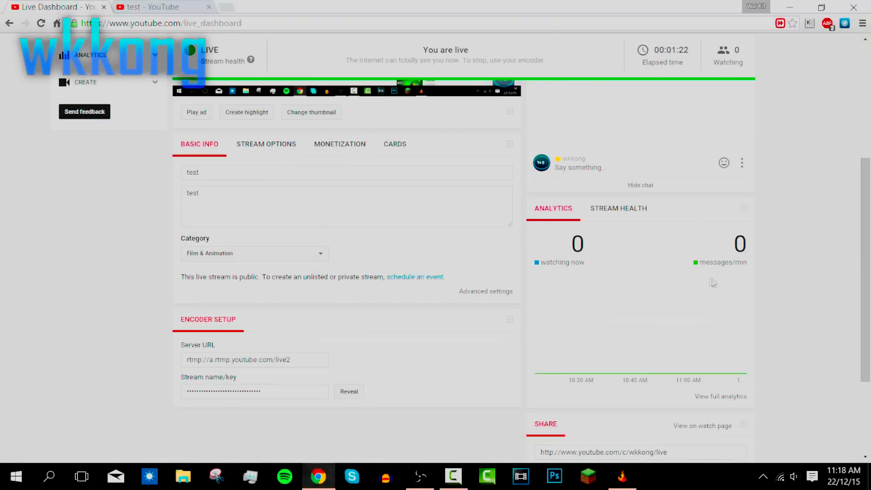
scroll(713, 282, "up", 5)
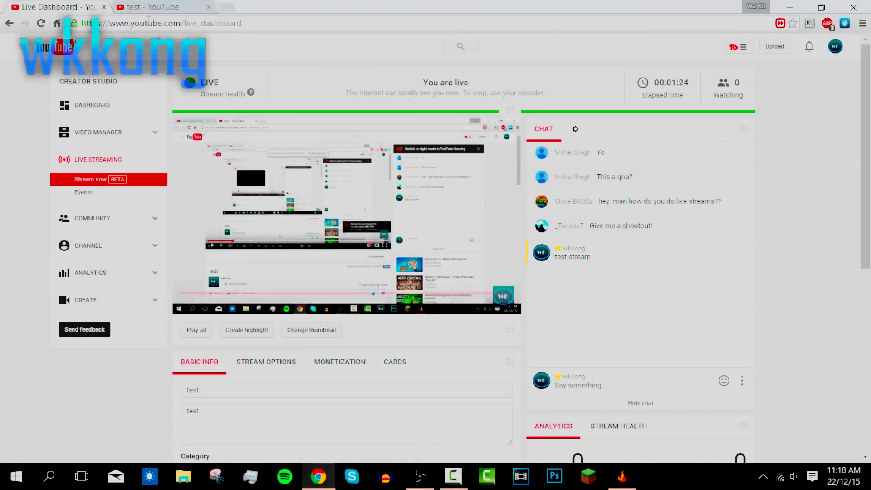